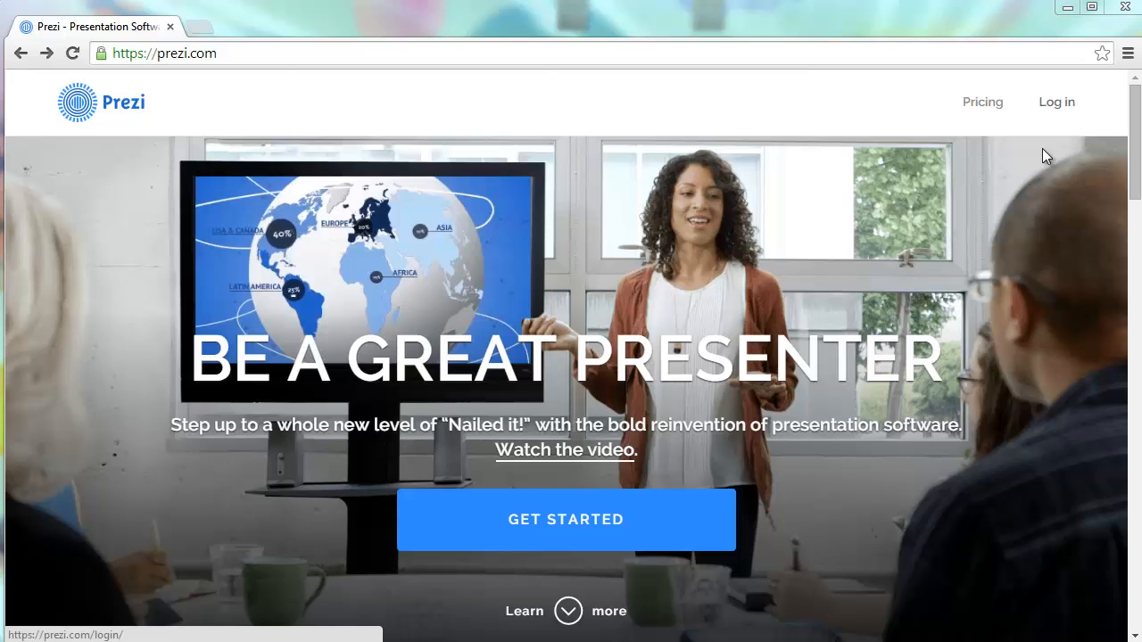
# Step: Get started with the free Public plan and decline saving the account password in the browser
pyautogui.click(525, 543)
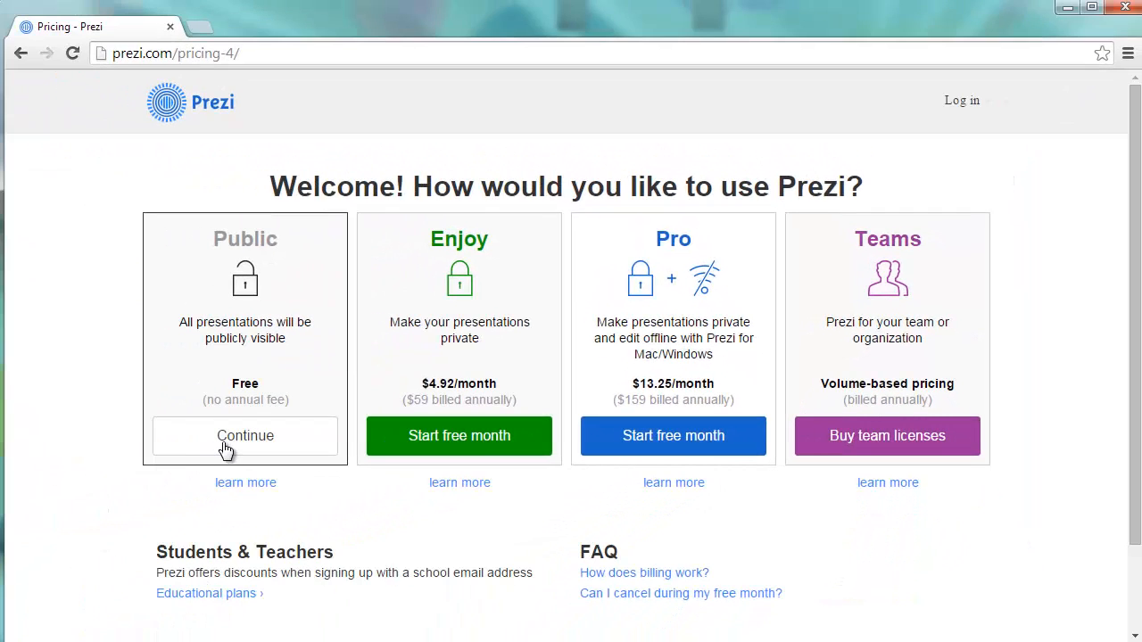
pyautogui.click(226, 451)
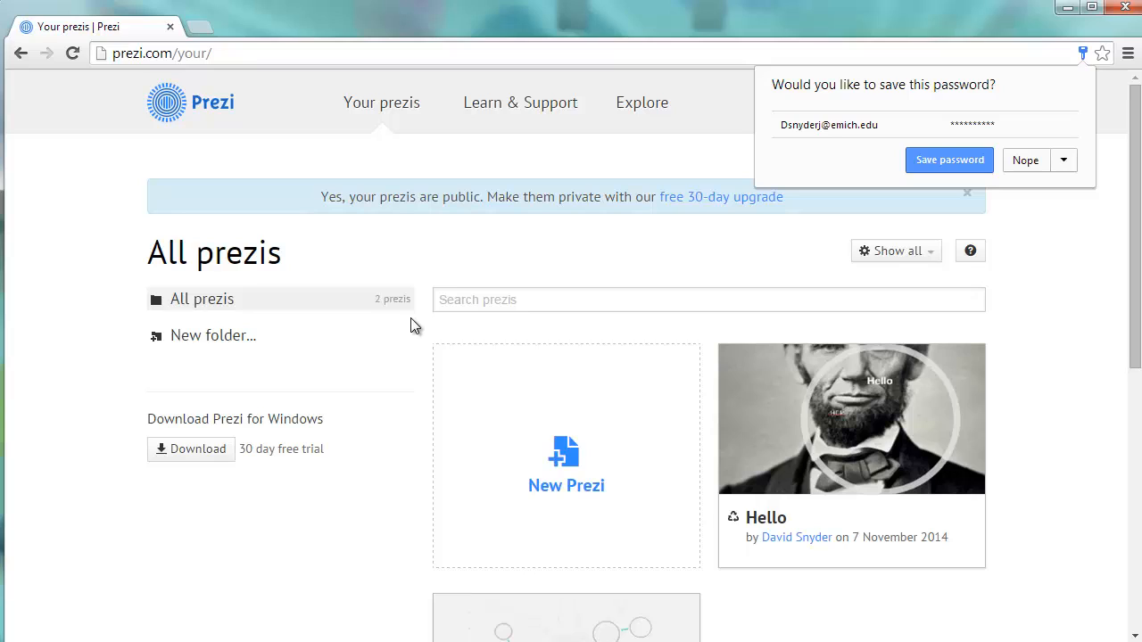
pyautogui.click(1026, 161)
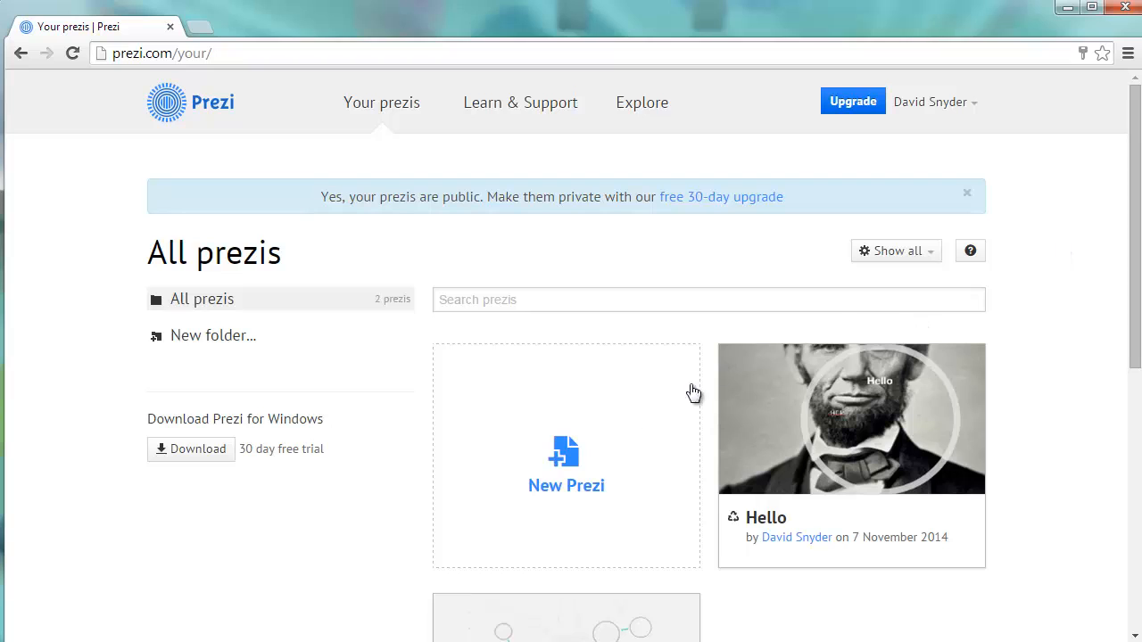
# Step: Create a new blank prezi without using any of the offered templates
pyautogui.click(561, 460)
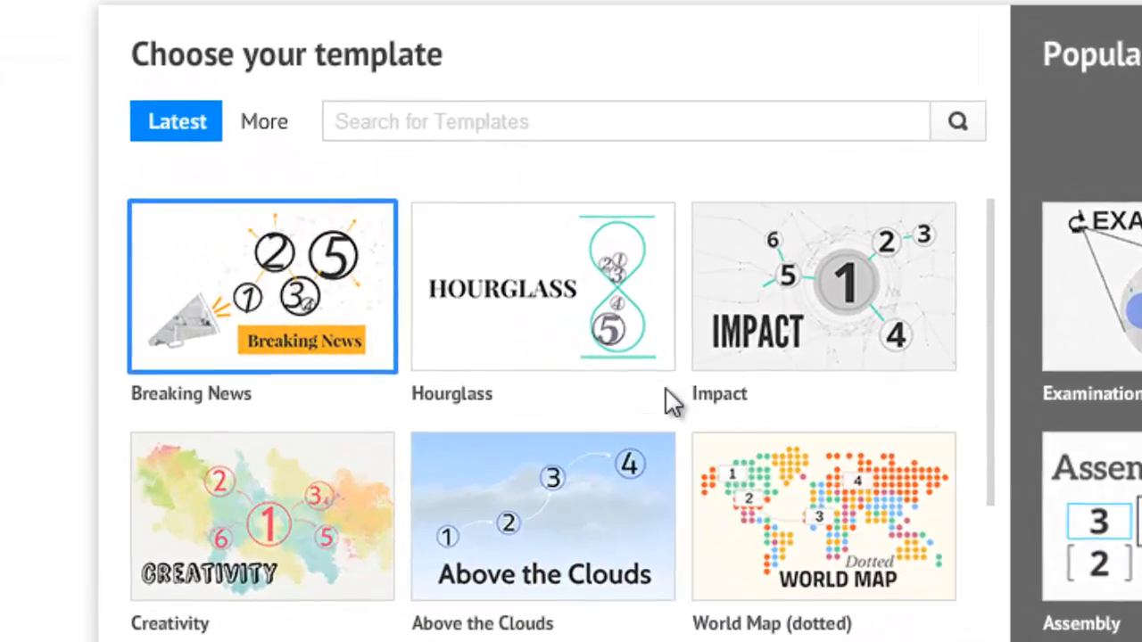
pyautogui.scroll(-2, 635, 393)
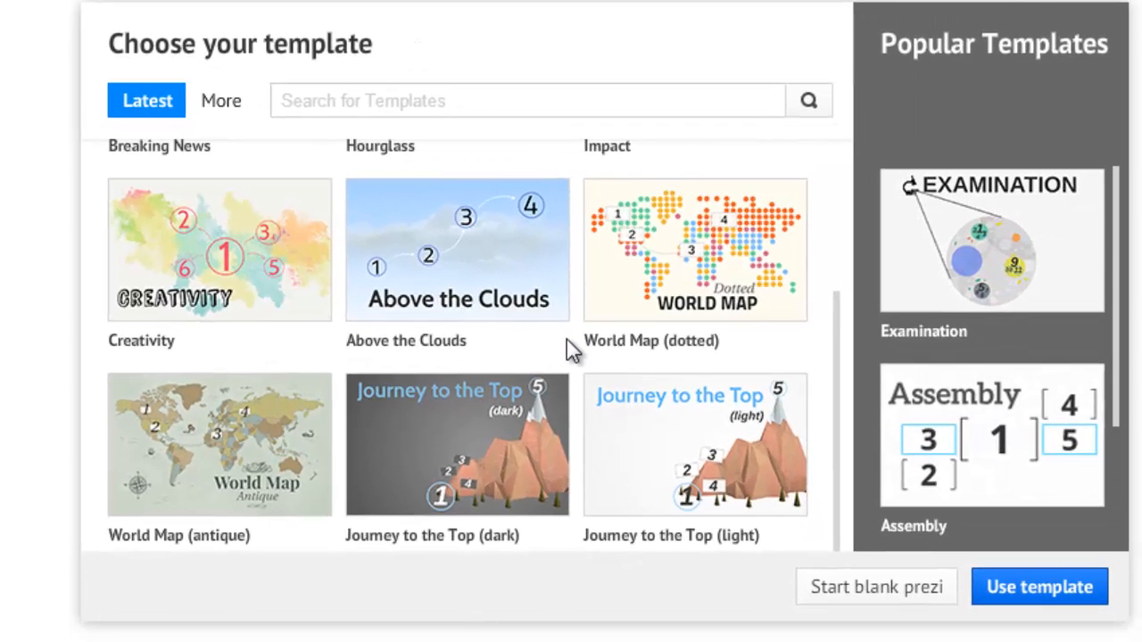
pyautogui.click(871, 593)
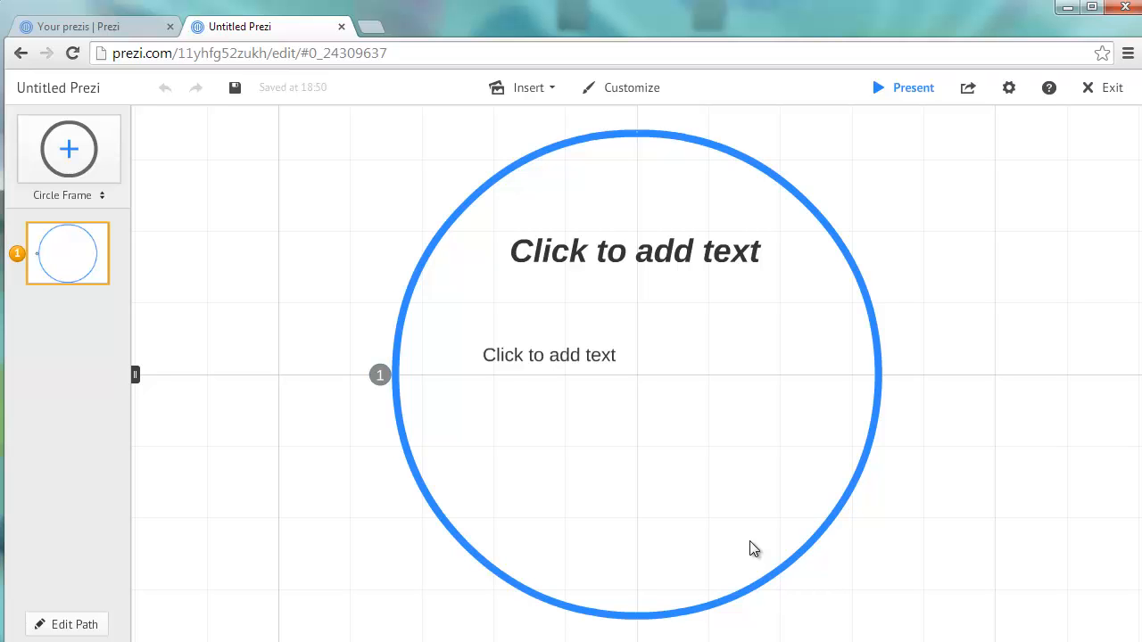
# Step: Enter "Title" in the upper text placeholder of the circle frame and format it bold without italics
pyautogui.click(628, 264)
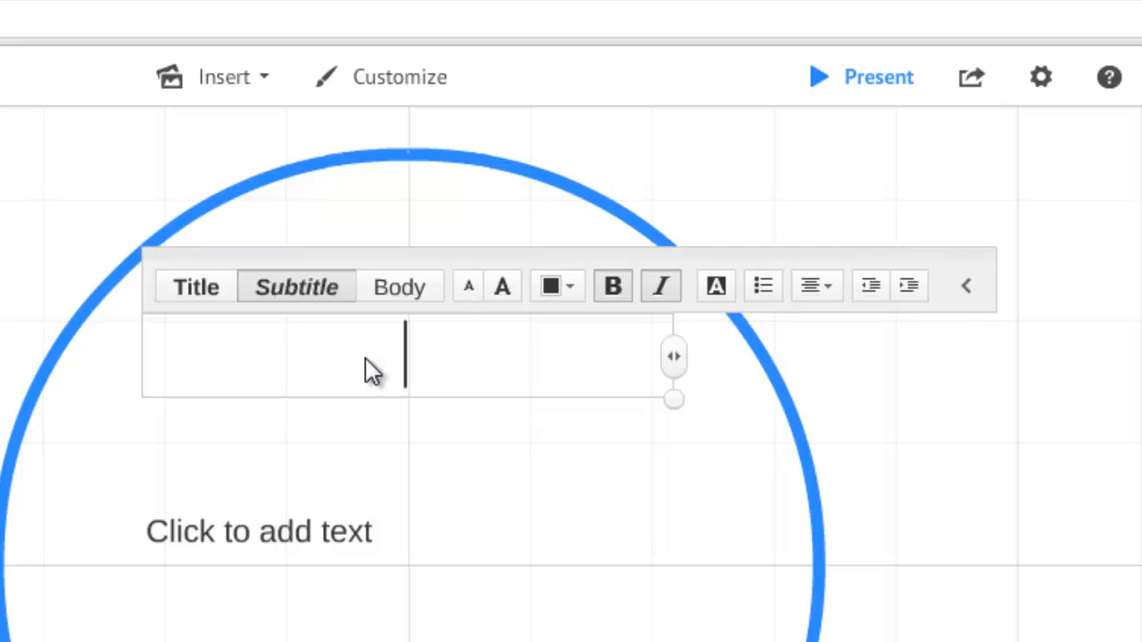
pyautogui.write('Title')
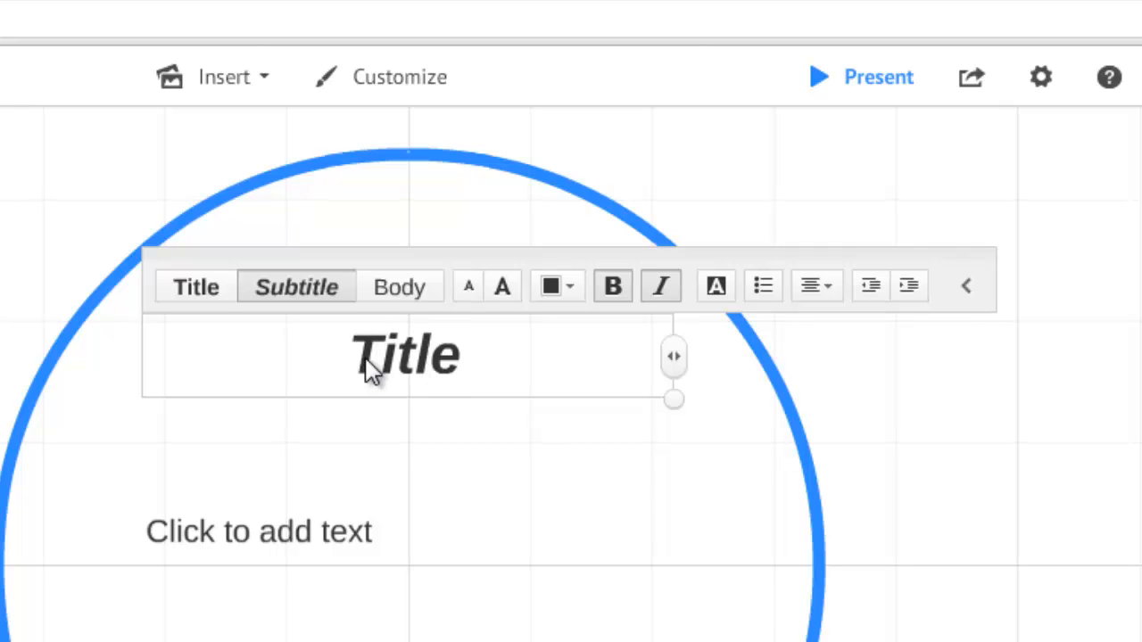
pyautogui.moveTo(466, 366); pyautogui.dragTo(341, 376)
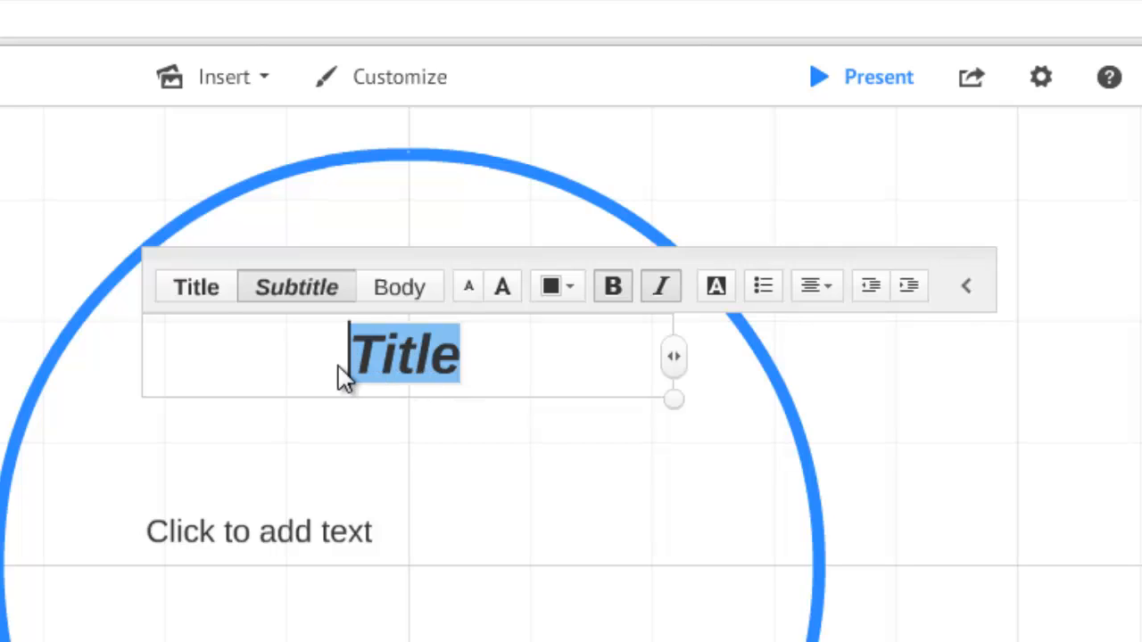
pyautogui.click(623, 287)
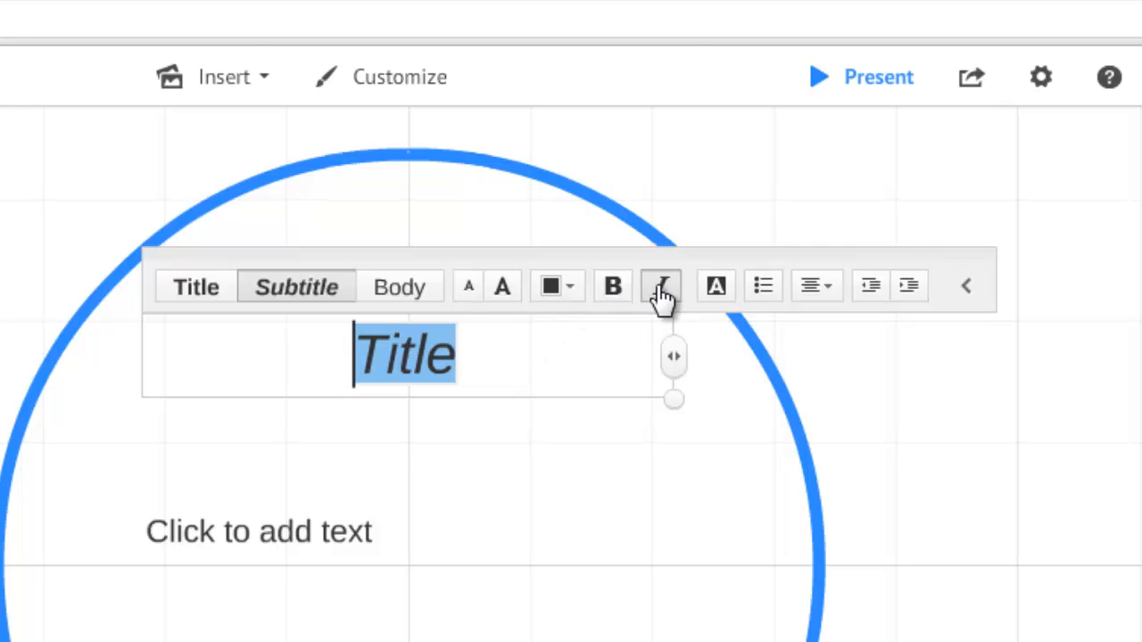
pyautogui.click(661, 292)
pyautogui.click(621, 291)
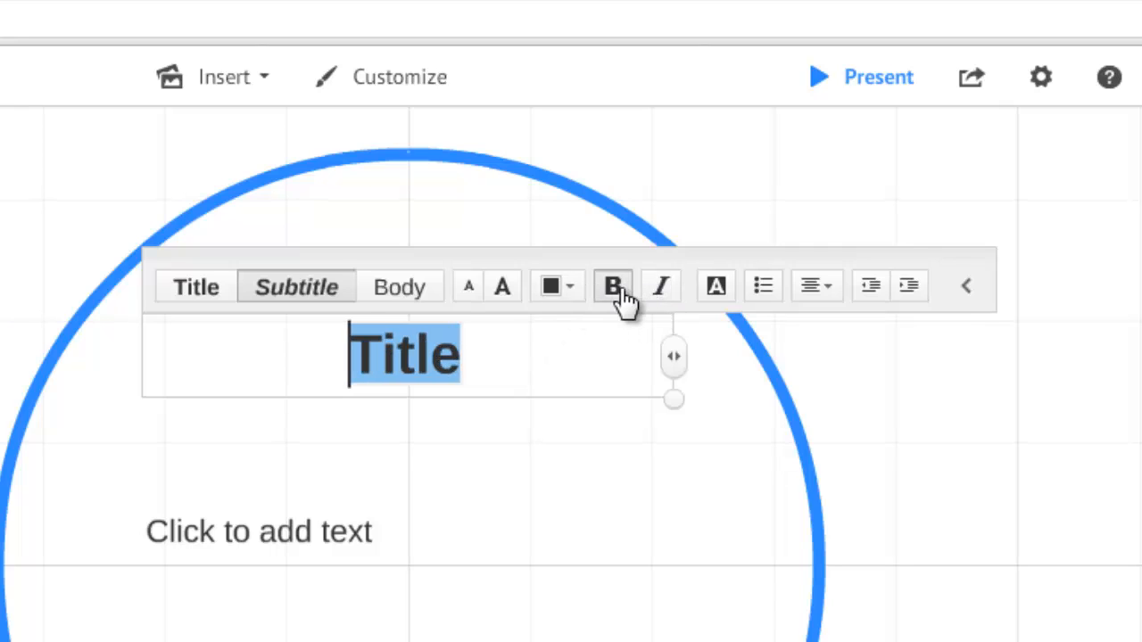
# Step: Enlarge the title text in the circle frame and colour it red
pyautogui.click(519, 292)
pyautogui.click(519, 292)
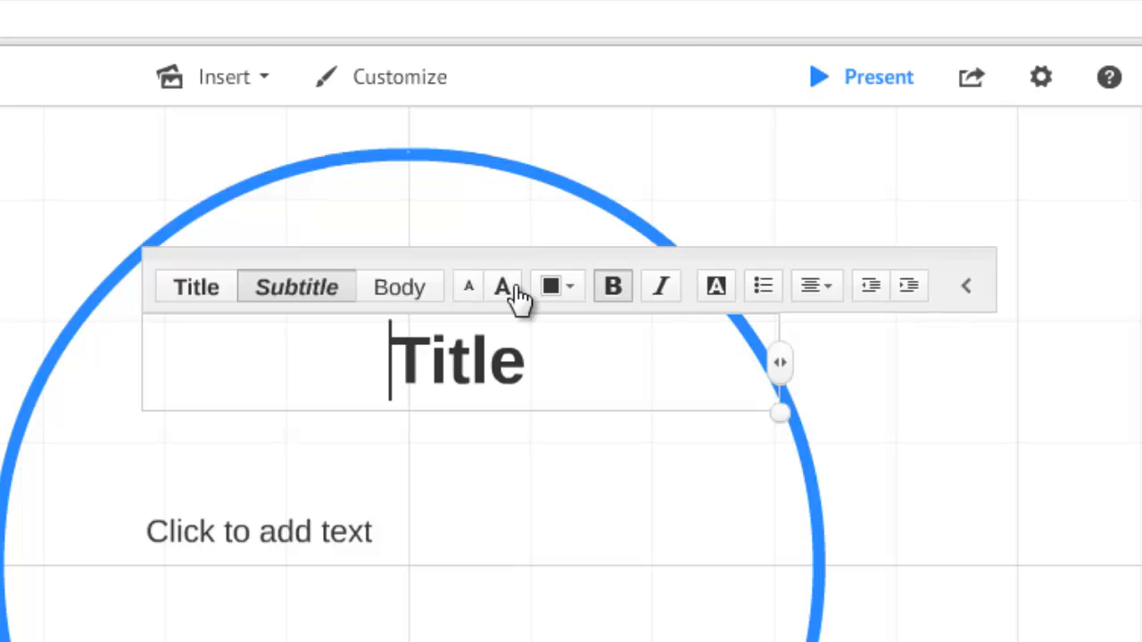
pyautogui.click(571, 295)
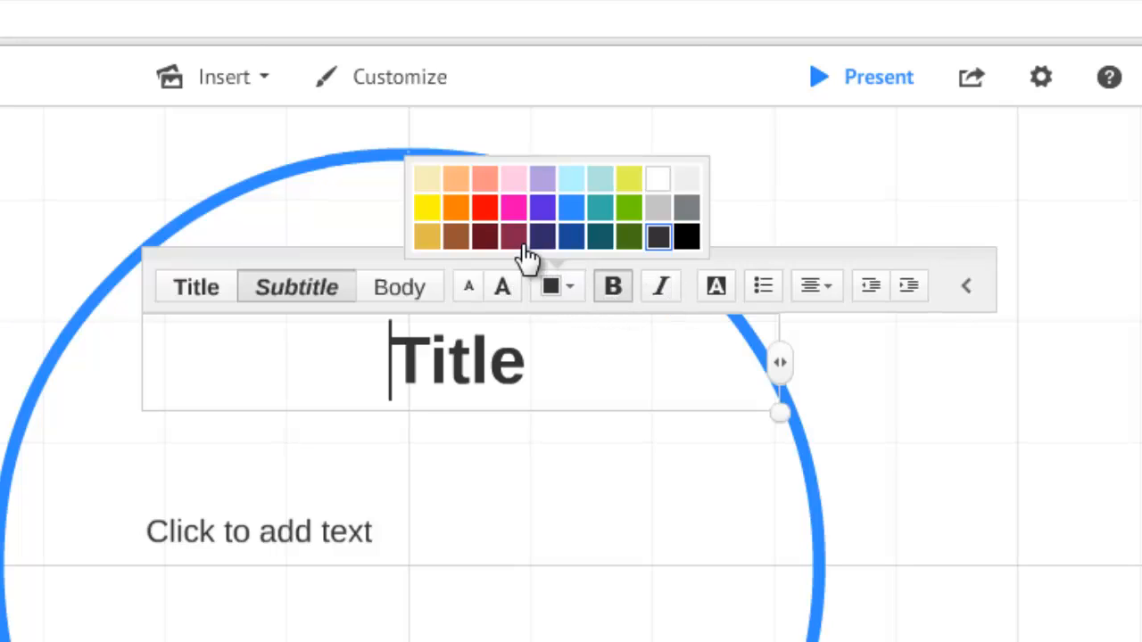
pyautogui.click(486, 210)
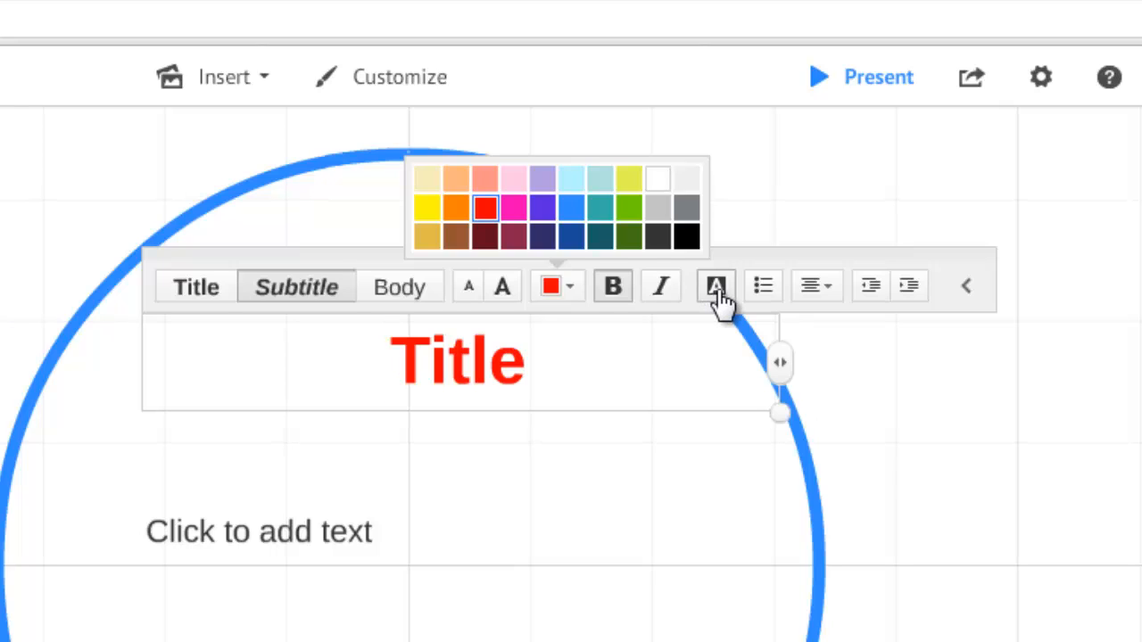
# Step: Try left alignment on the title and return it to centred alignment
pyautogui.moveTo(830, 298)
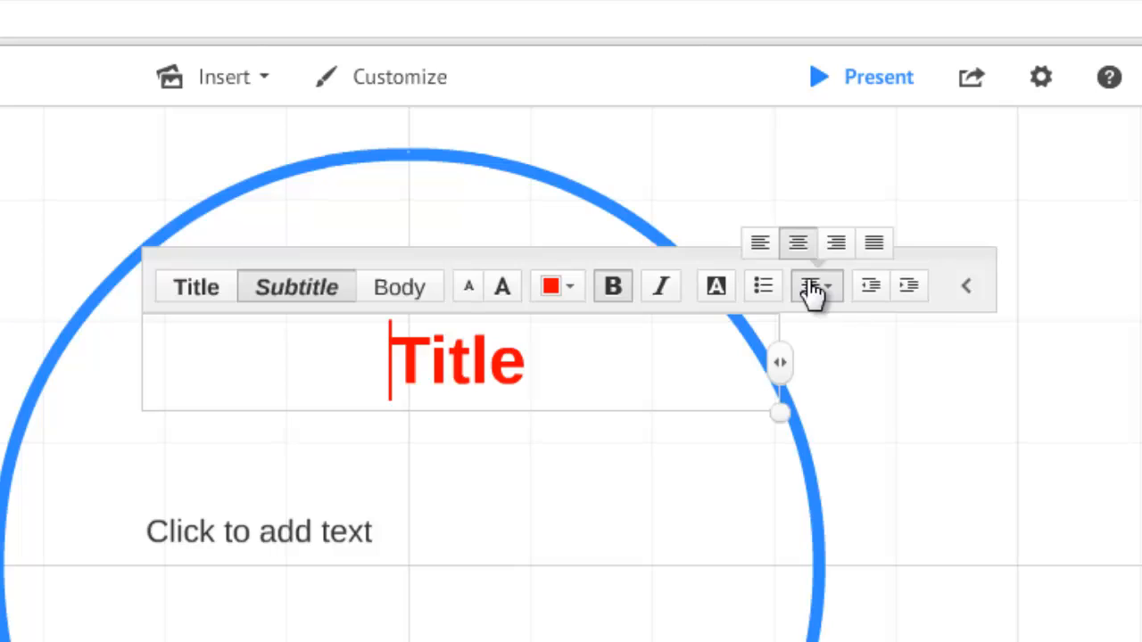
pyautogui.click(759, 243)
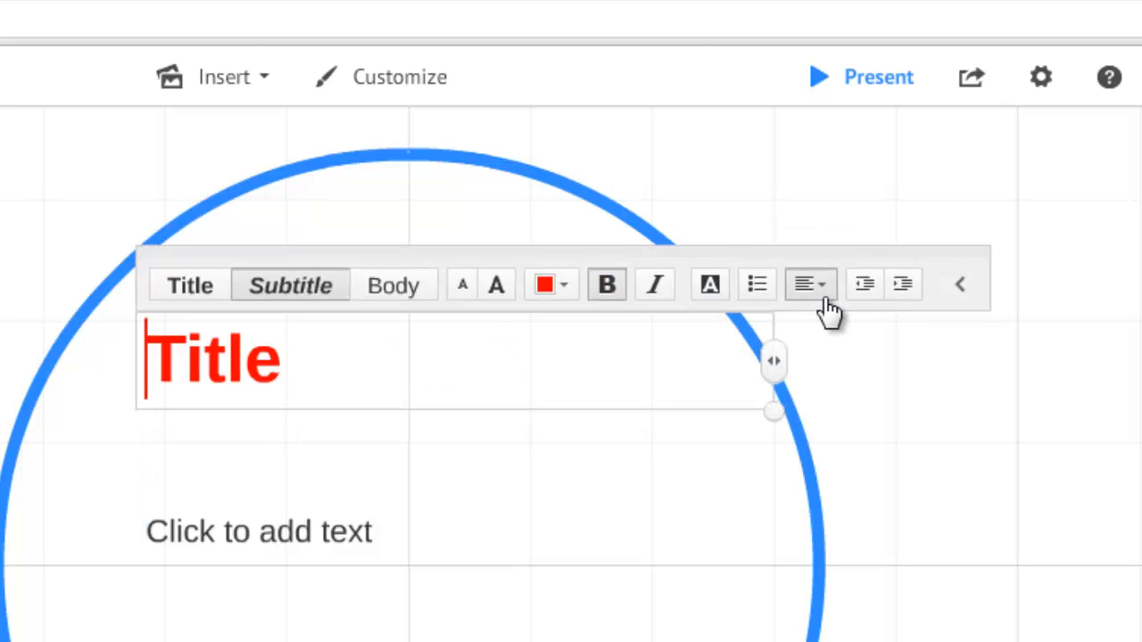
pyautogui.moveTo(817, 299)
pyautogui.click(793, 241)
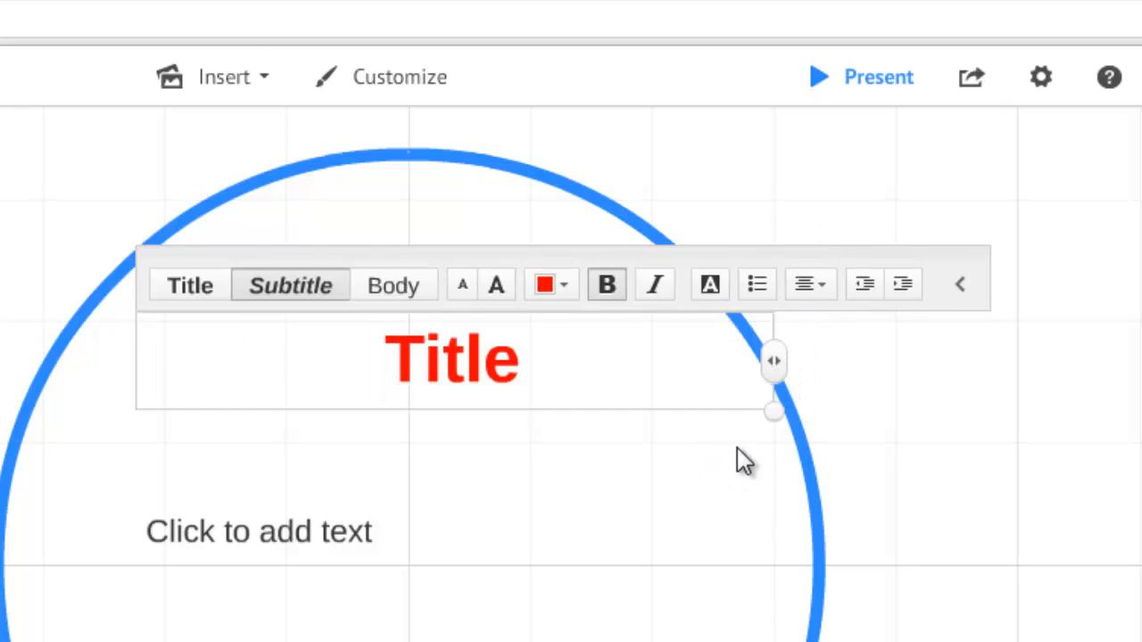
# Step: Shrink the title's text box and finish editing the text
pyautogui.moveTo(774, 408); pyautogui.dragTo(647, 476)
pyautogui.moveTo(650, 354); pyautogui.dragTo(643, 410)
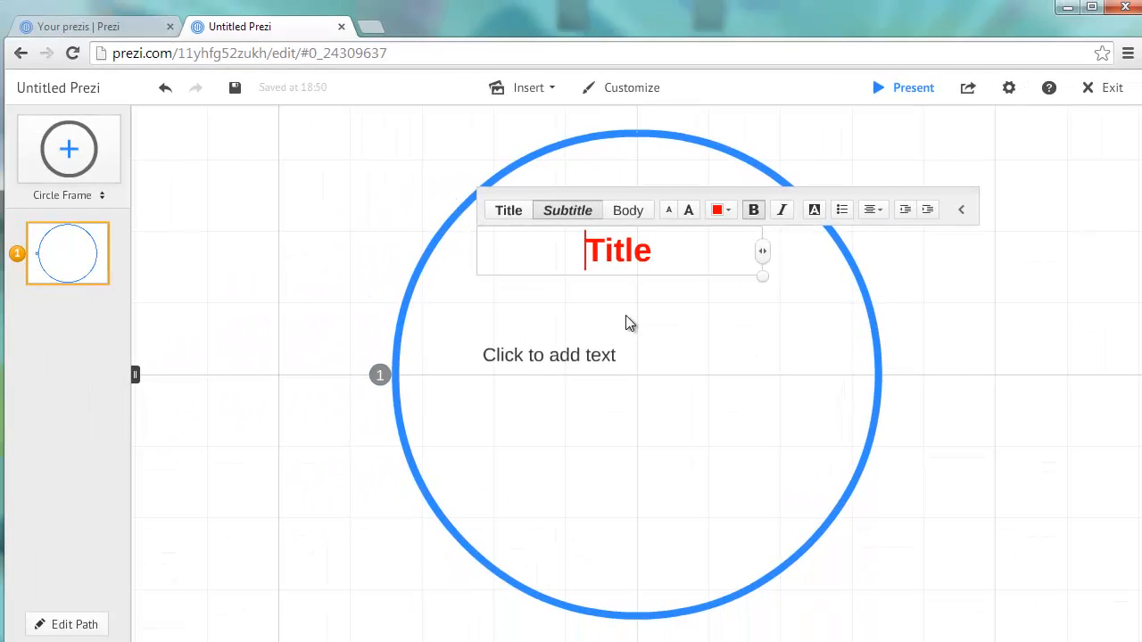
pyautogui.click(671, 328)
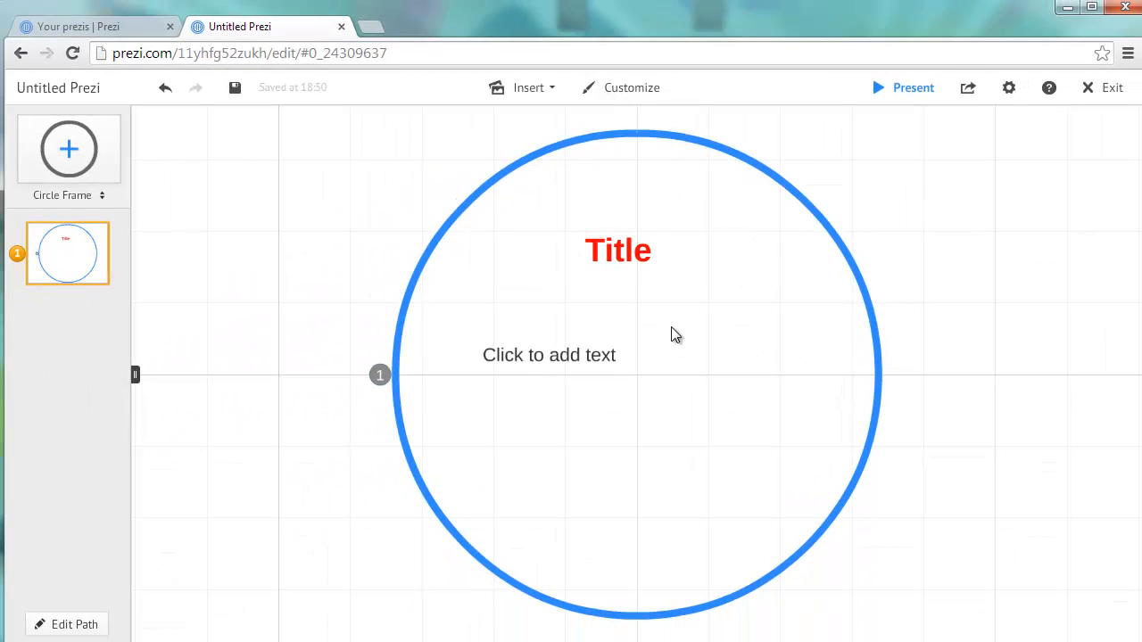
# Step: Try the Night theme on the prezi, apply the Clear theme, and browse the other available themes
pyautogui.click(634, 94)
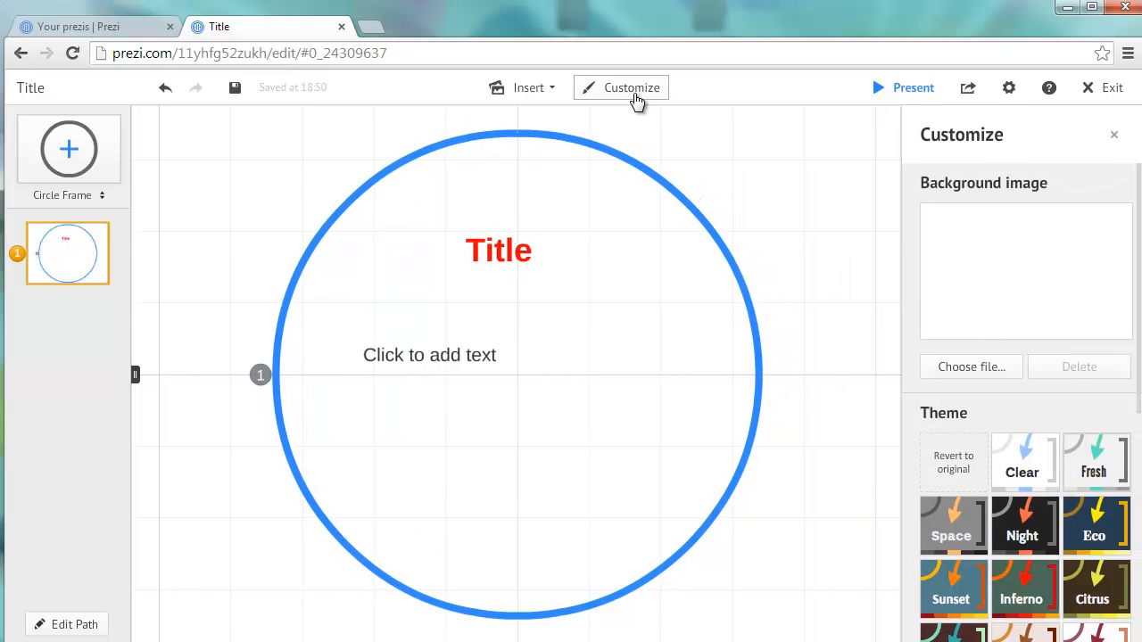
pyautogui.click(1052, 529)
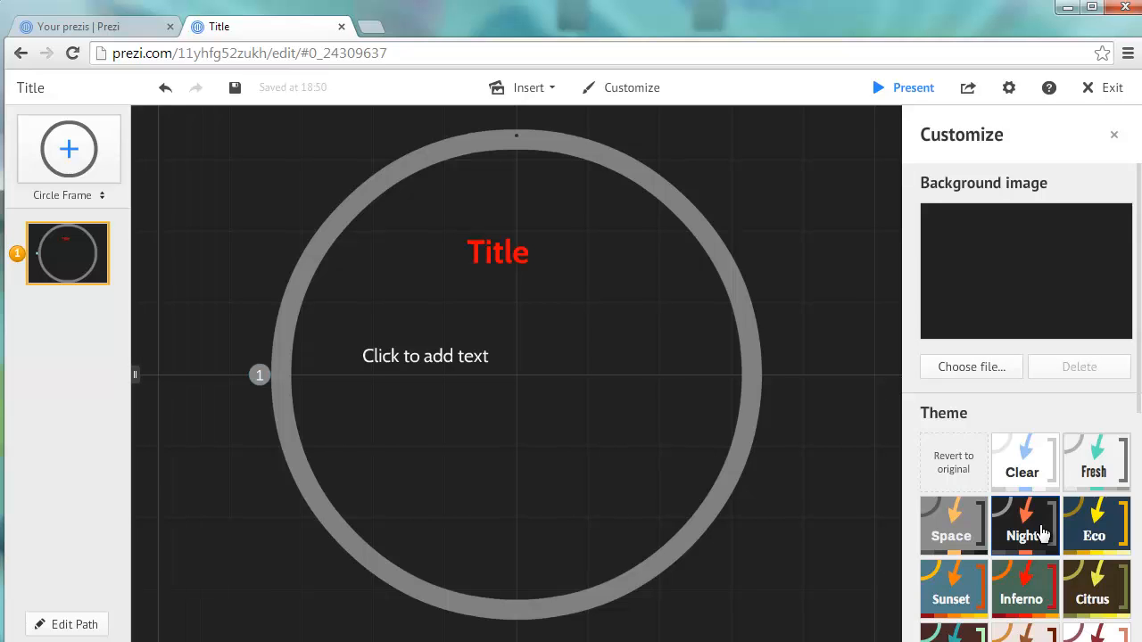
pyautogui.click(1041, 482)
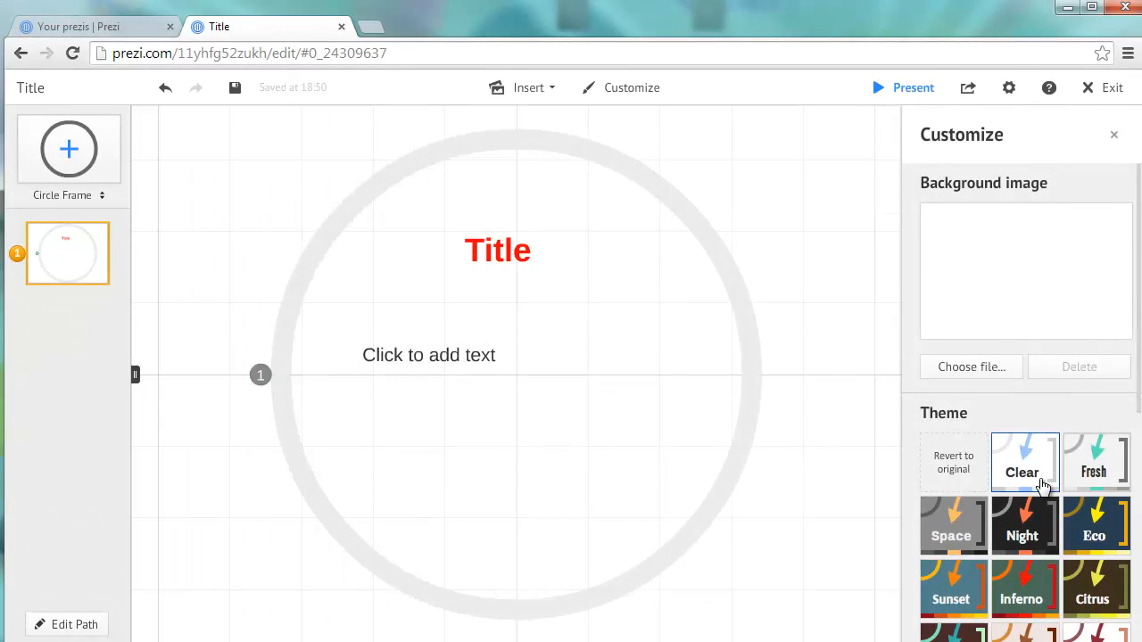
pyautogui.scroll(-4, 1041, 484)
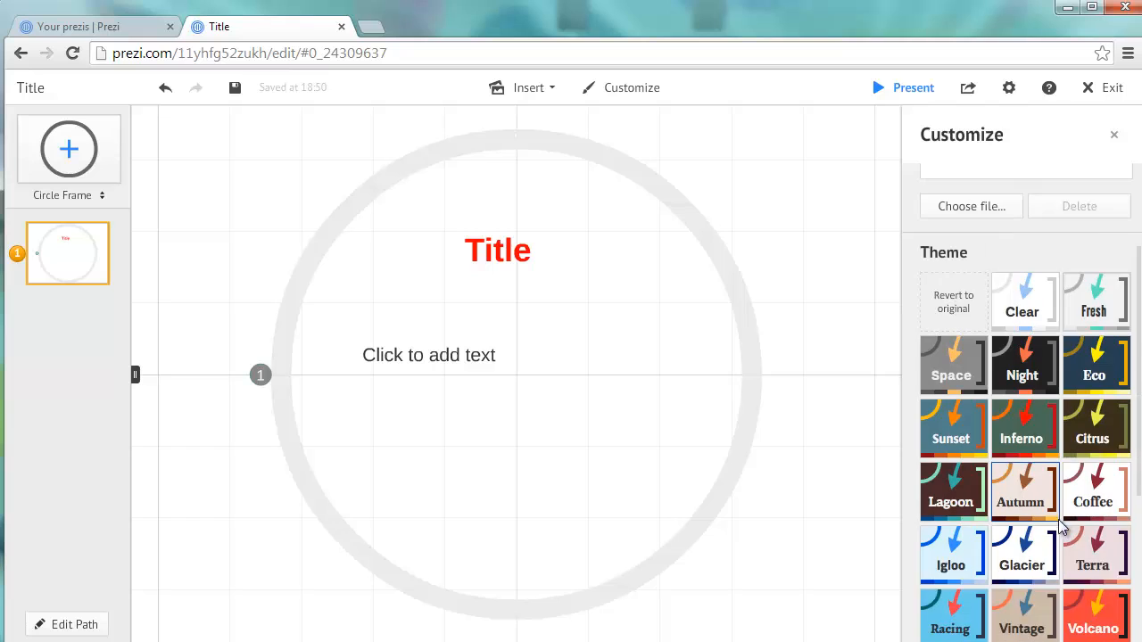
pyautogui.scroll(4, 1029, 532)
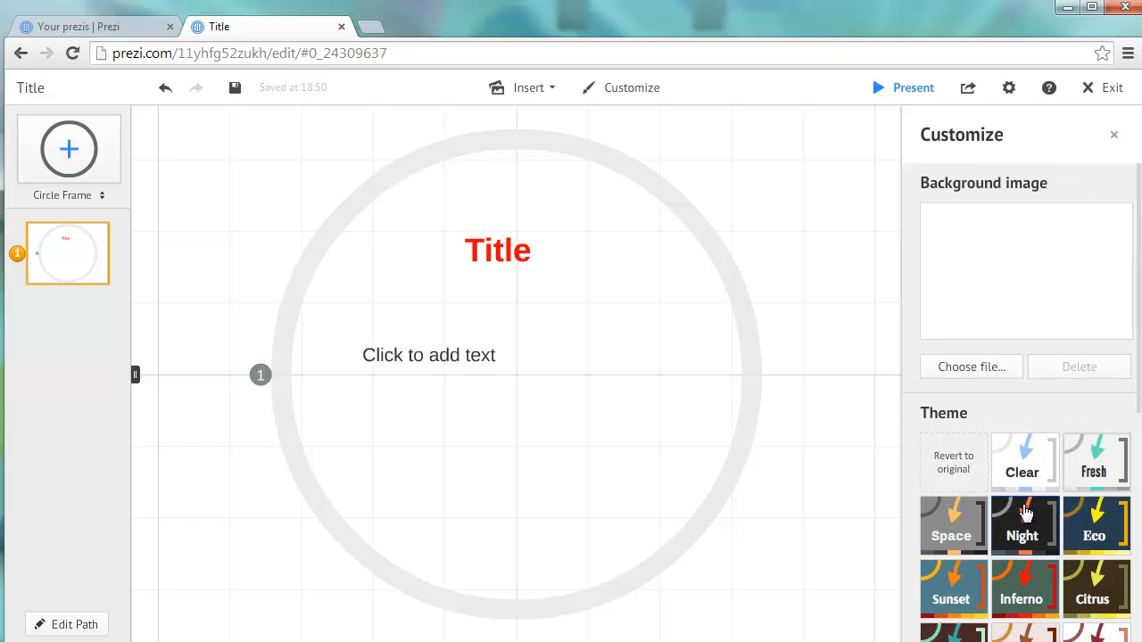
# Step: Set the picture Abraham_Lincoln_November_1863 from the EMU folder as the prezi's background image
pyautogui.click(982, 367)
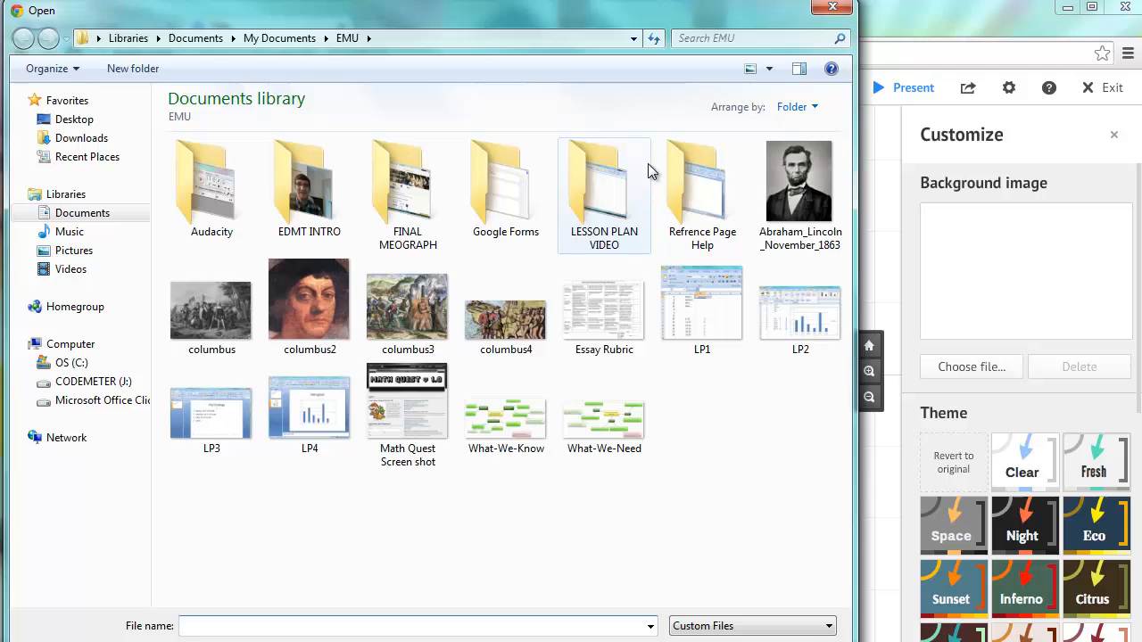
pyautogui.click(794, 196)
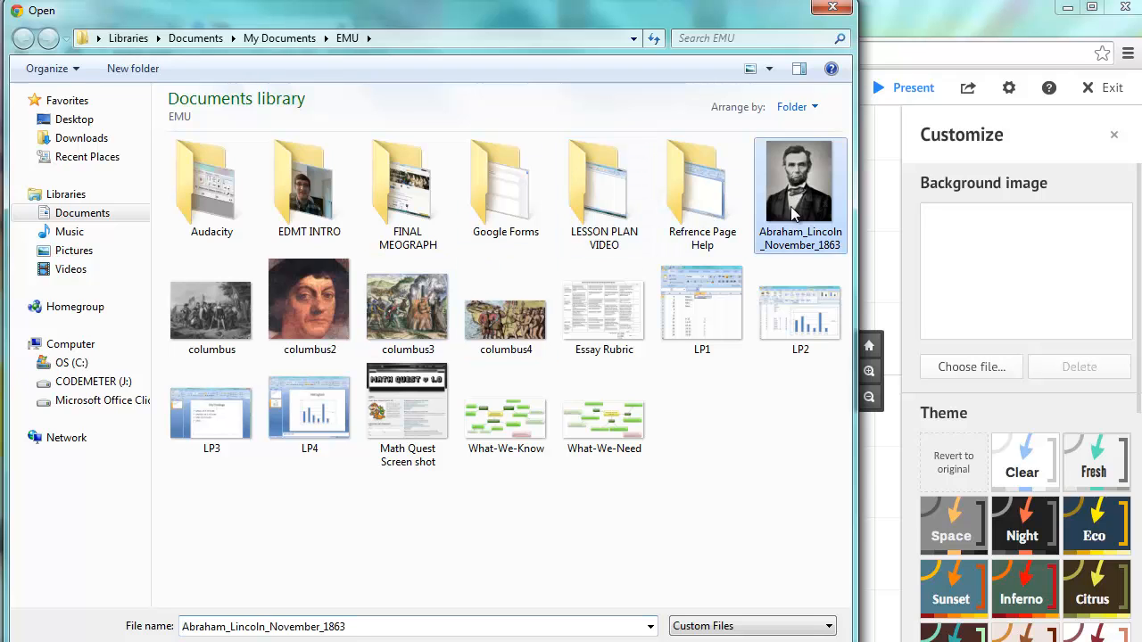
pyautogui.click(712, 641)
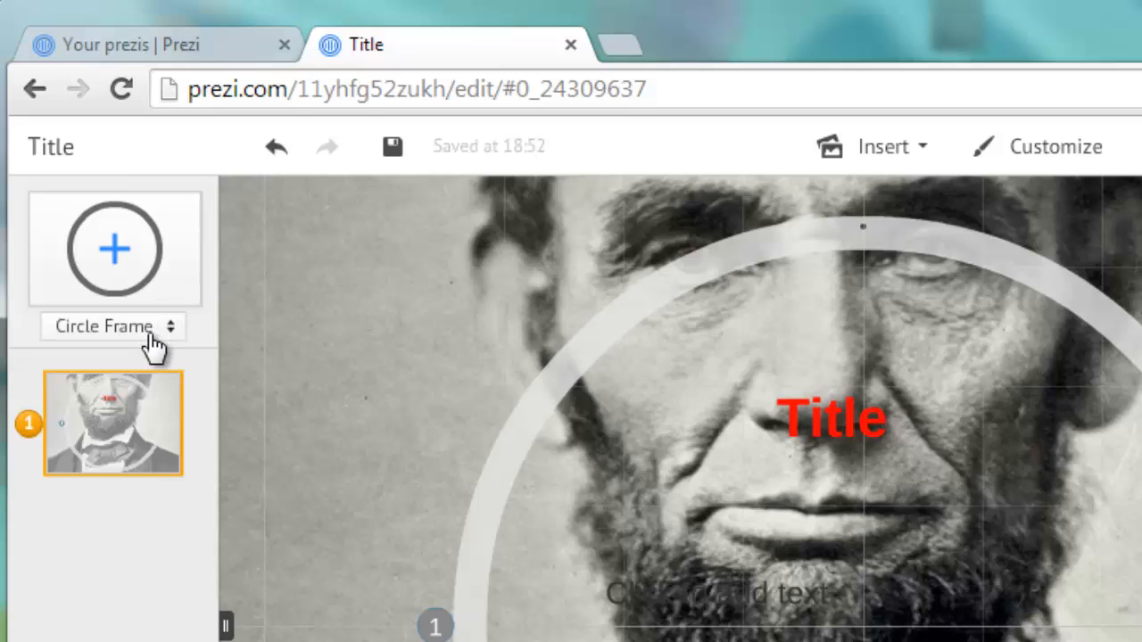
# Step: Try Bracket as the type for new frames and switch it to Rectangle
pyautogui.click(154, 342)
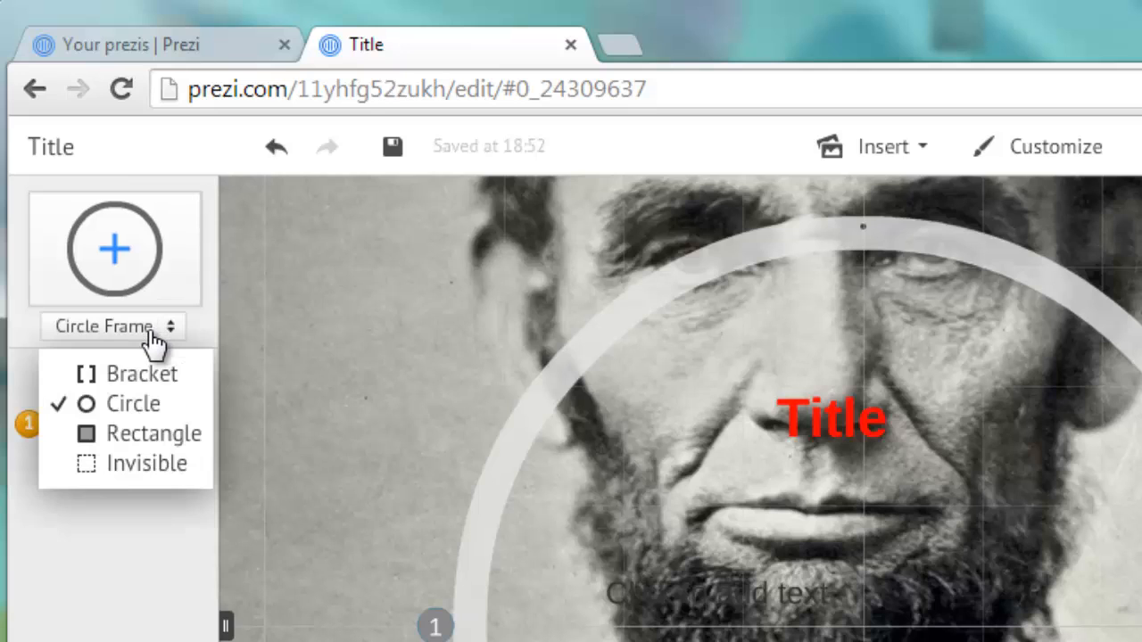
pyautogui.click(160, 375)
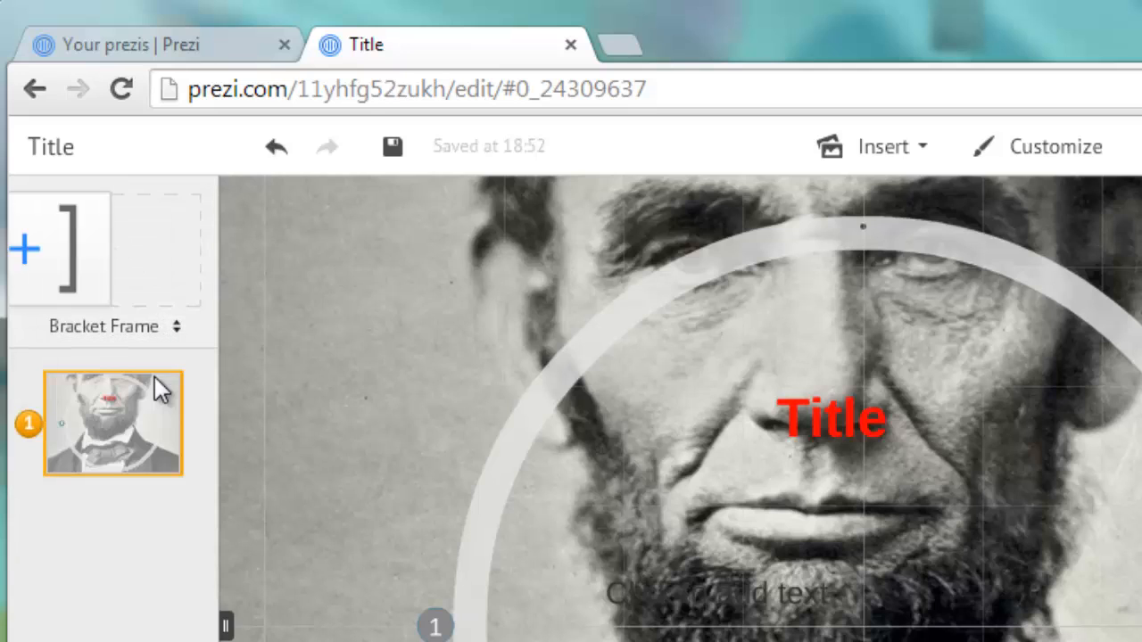
pyautogui.click(152, 343)
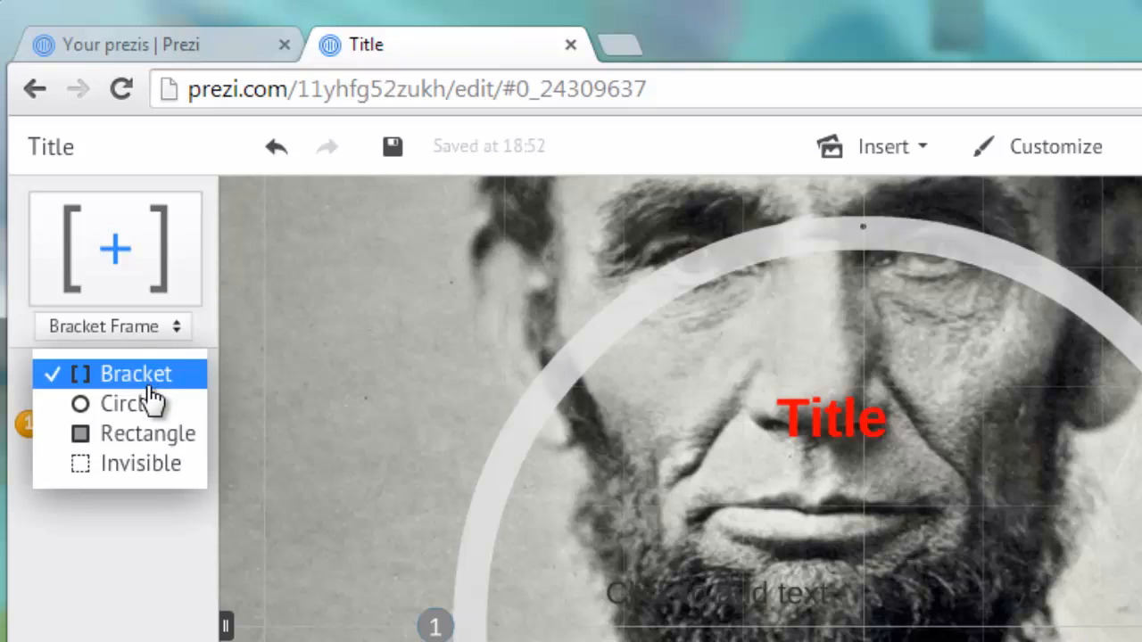
pyautogui.click(150, 452)
pyautogui.click(140, 339)
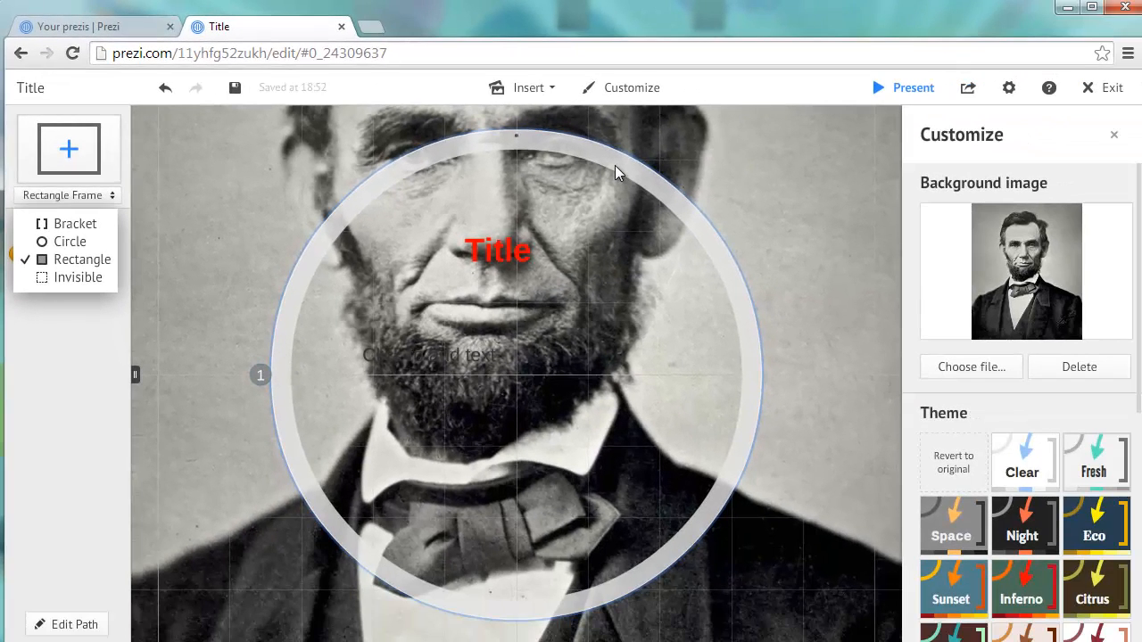
# Step: Add a rectangle frame to the canvas and move it onto the upper-left part of the portrait background
pyautogui.scroll(-5, 621, 263)
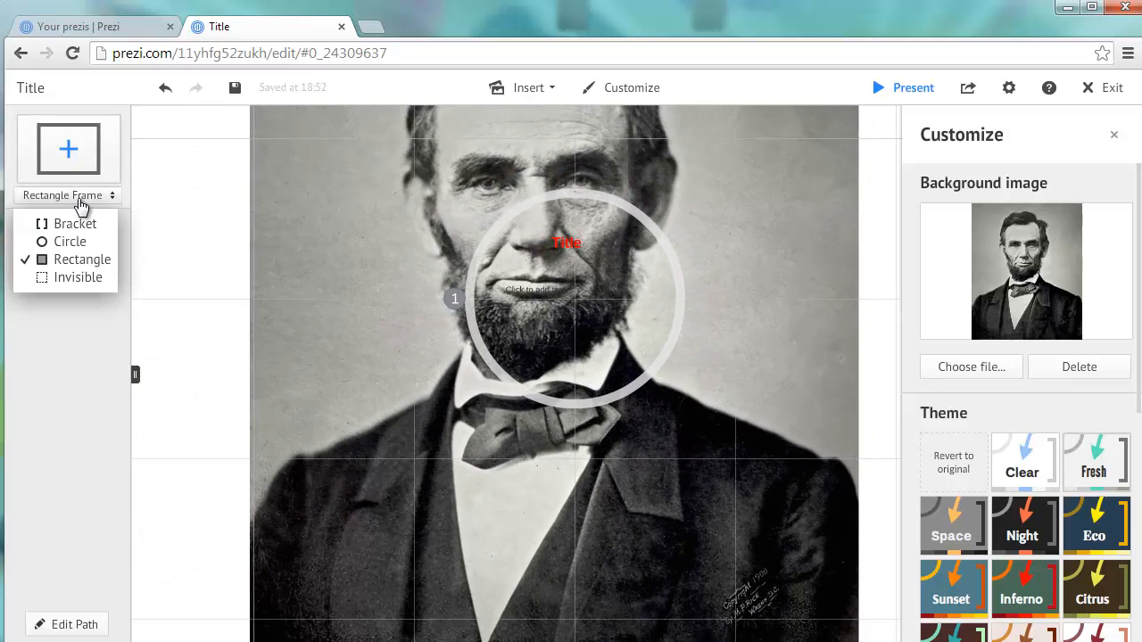
pyautogui.click(72, 259)
pyautogui.click(45, 165)
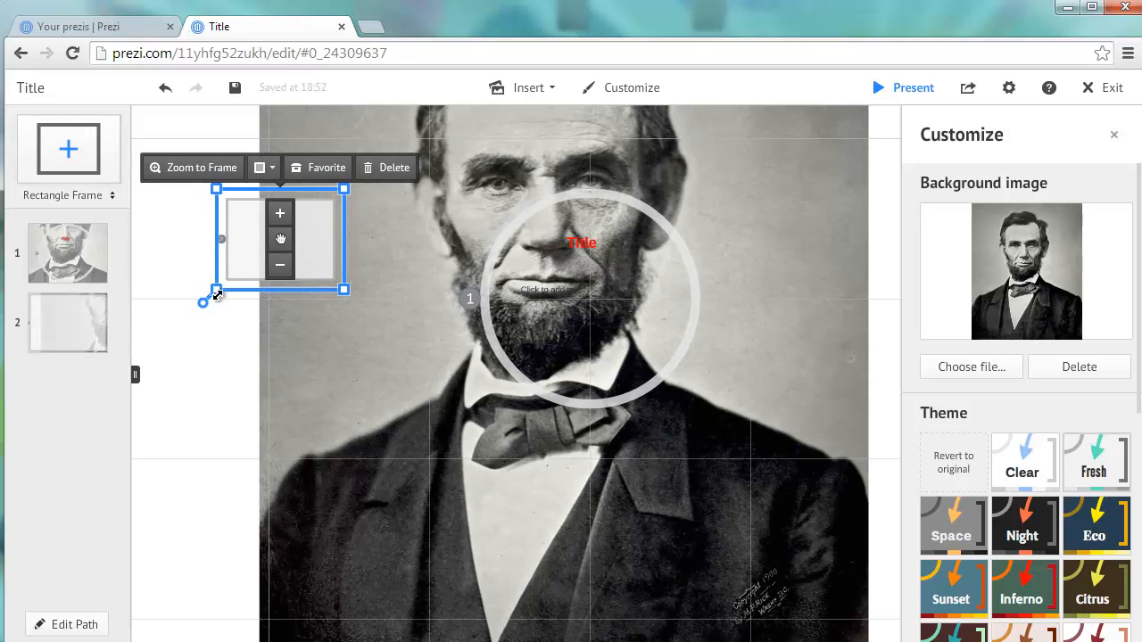
pyautogui.moveTo(229, 283); pyautogui.dragTo(229, 287)
pyautogui.moveTo(282, 252); pyautogui.dragTo(356, 178)
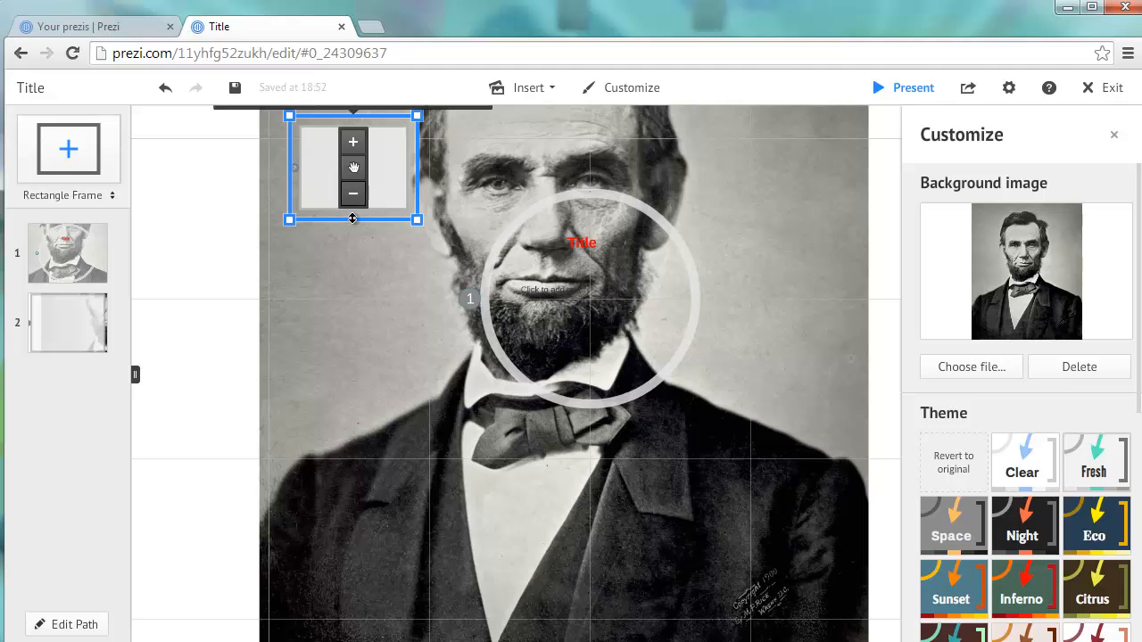
# Step: Zoom to the circle frame at path point 1 and to the rectangle frame at path point 2
pyautogui.click(106, 279)
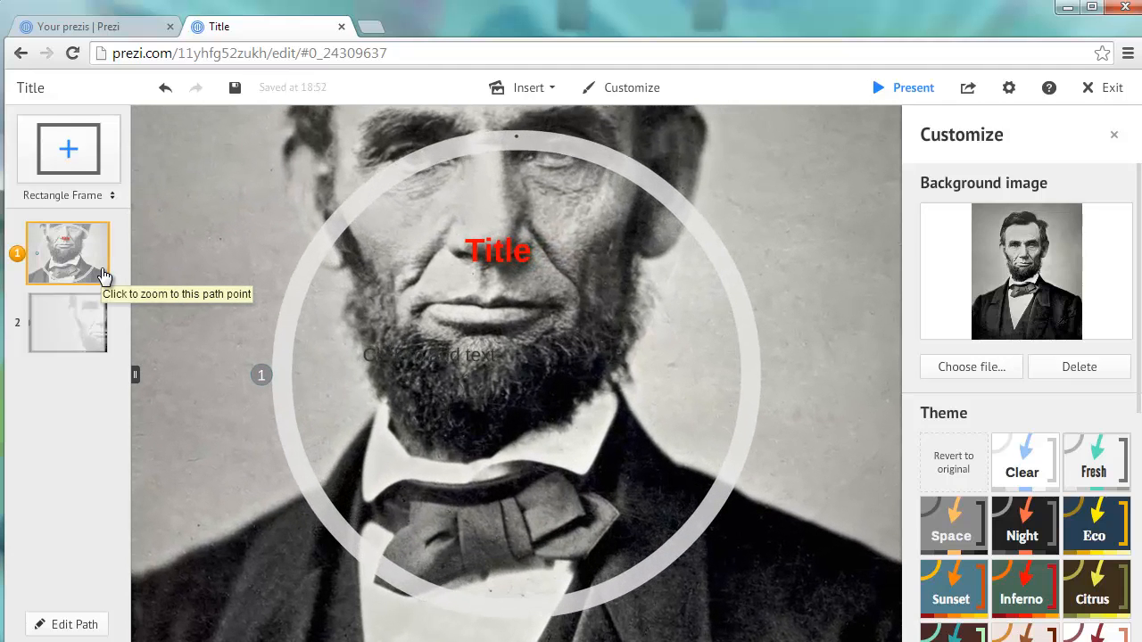
pyautogui.click(98, 342)
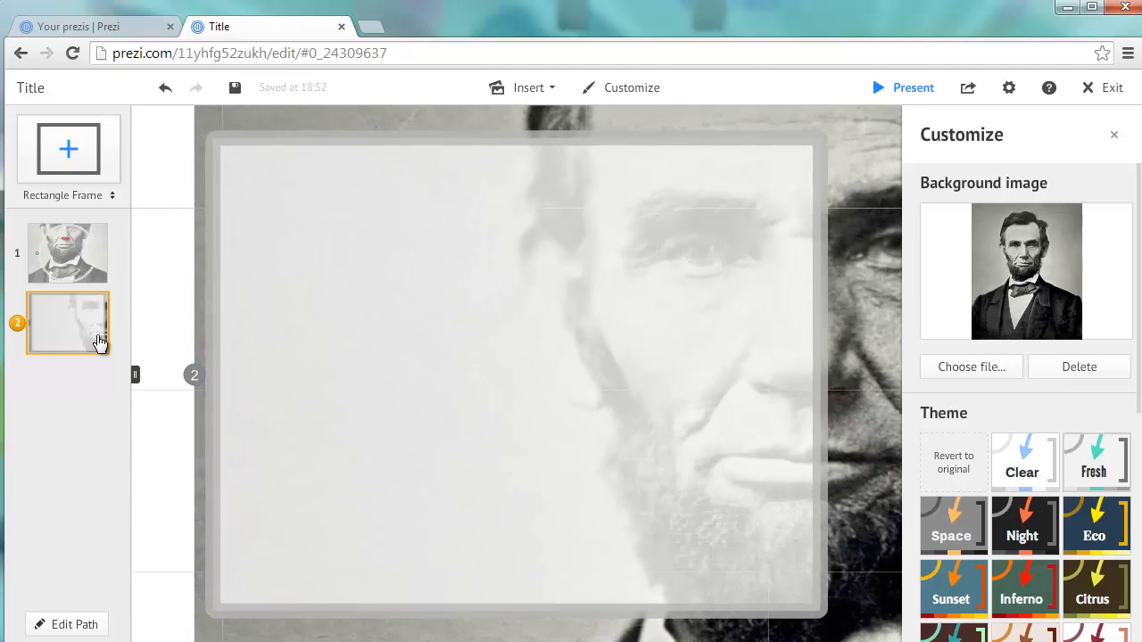